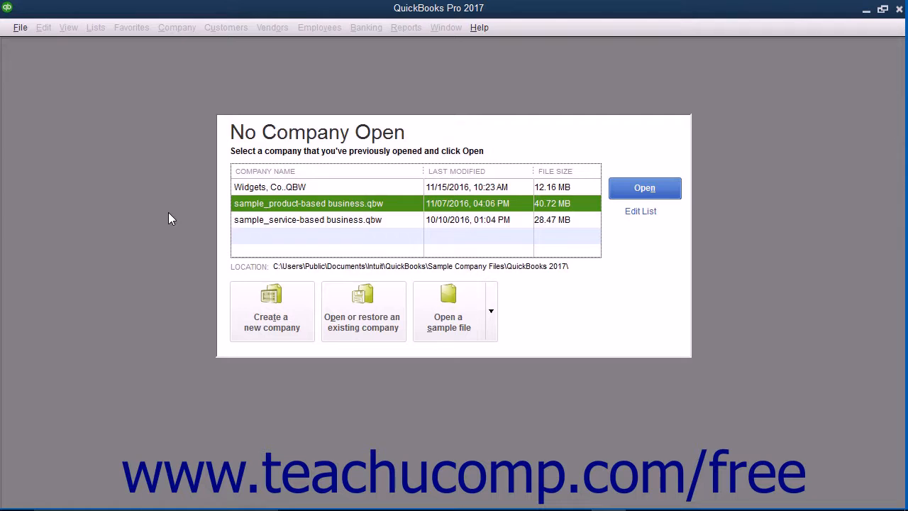
- Begin creating a new company file and start the guided business setup
click(21, 27)
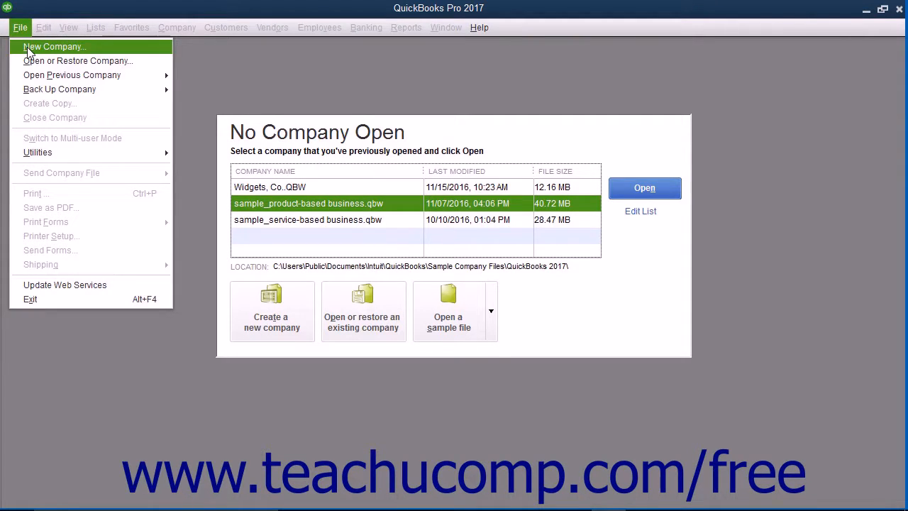
click(27, 30)
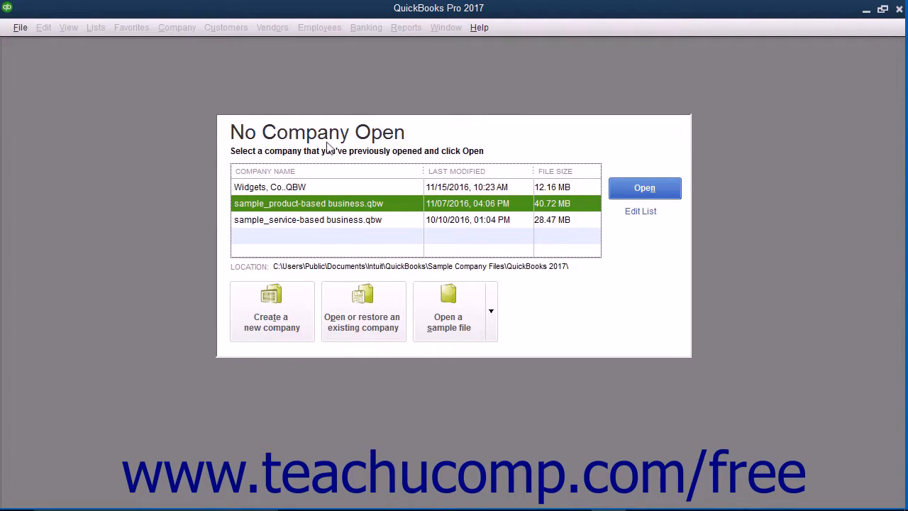
click(278, 317)
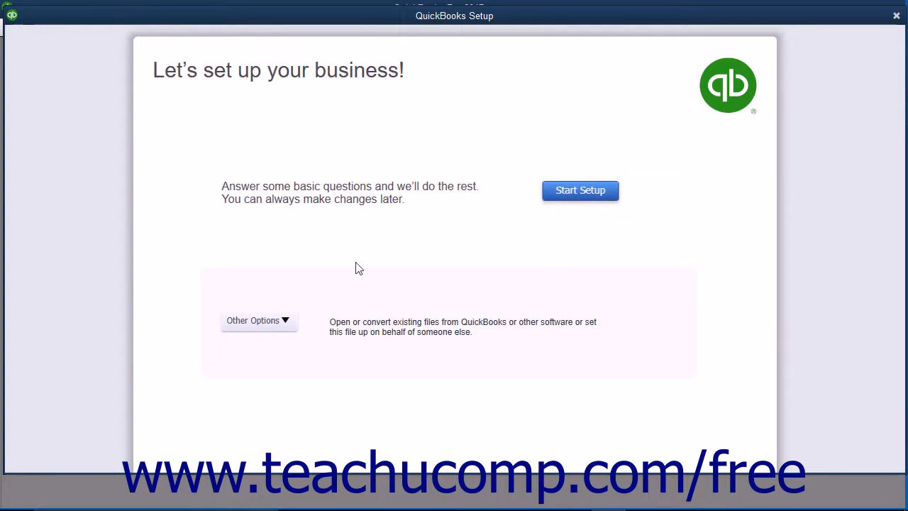
click(290, 327)
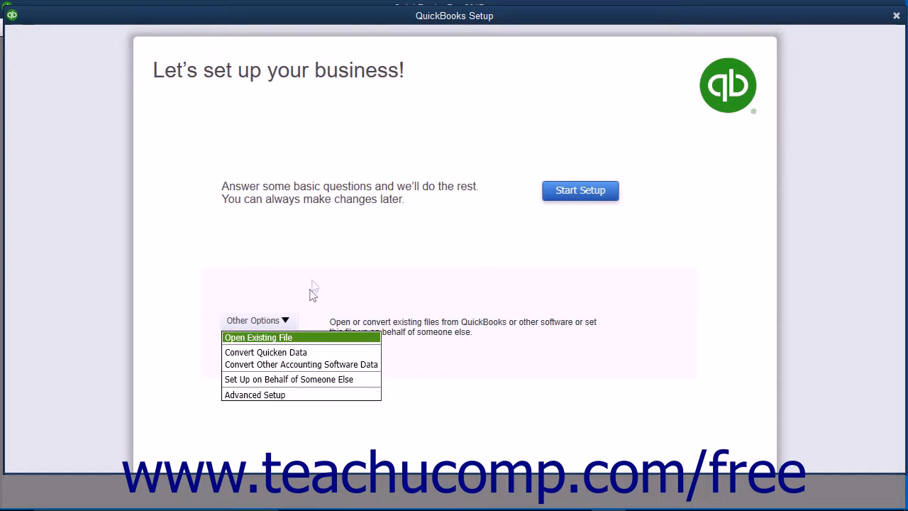
click(327, 256)
click(560, 197)
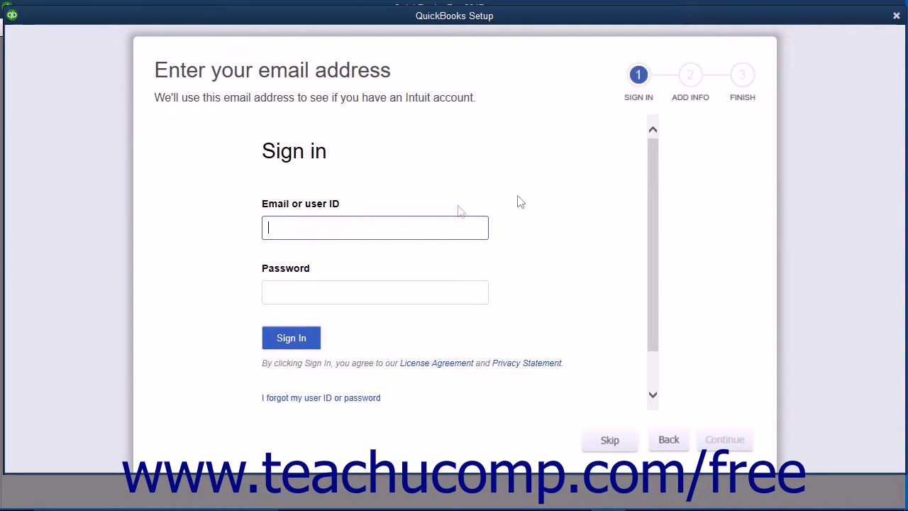
- Skip the Intuit account sign-in and continue to the business information form
click(308, 236)
click(294, 296)
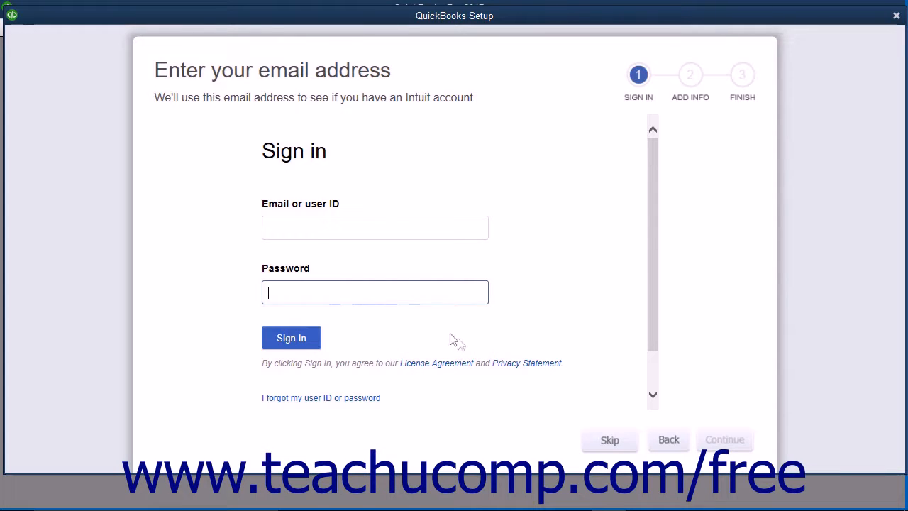
click(598, 447)
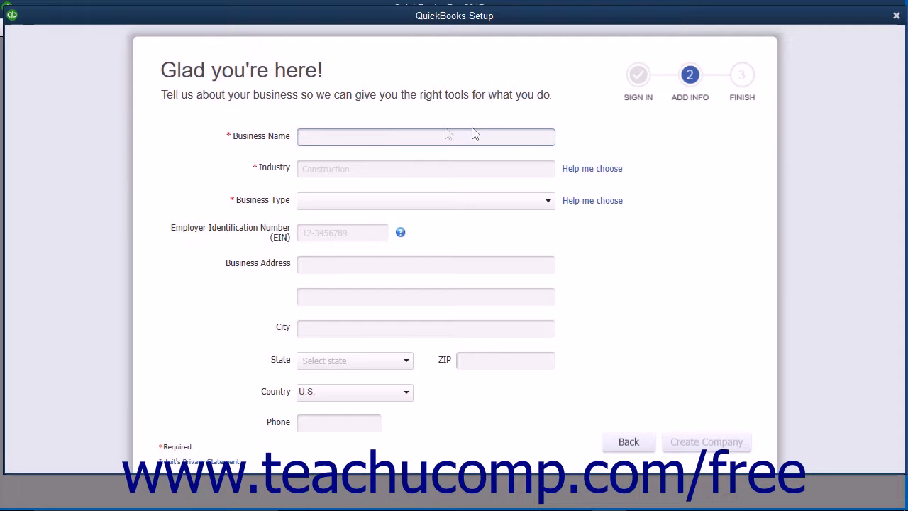
- Name the business Larry's Law Firm and choose Legal Services as its industry from the recommended list
text(Larry's Law Firm)
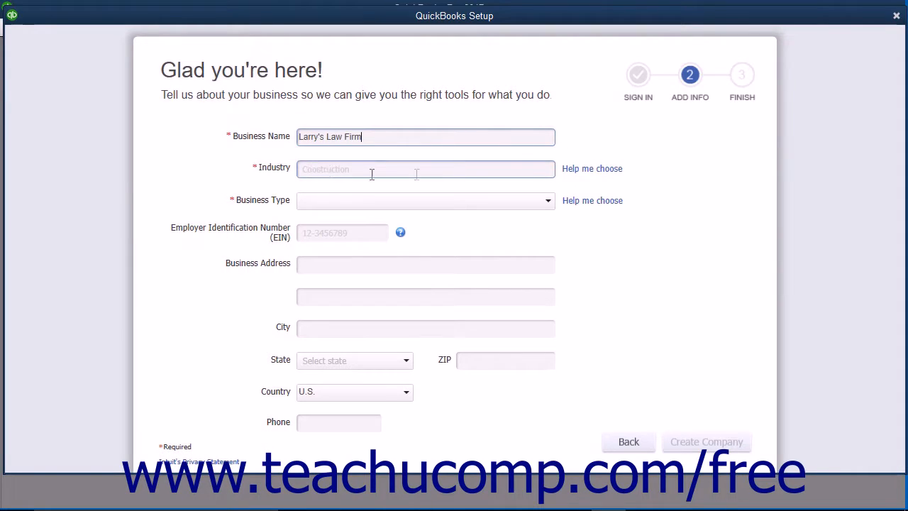
click(576, 174)
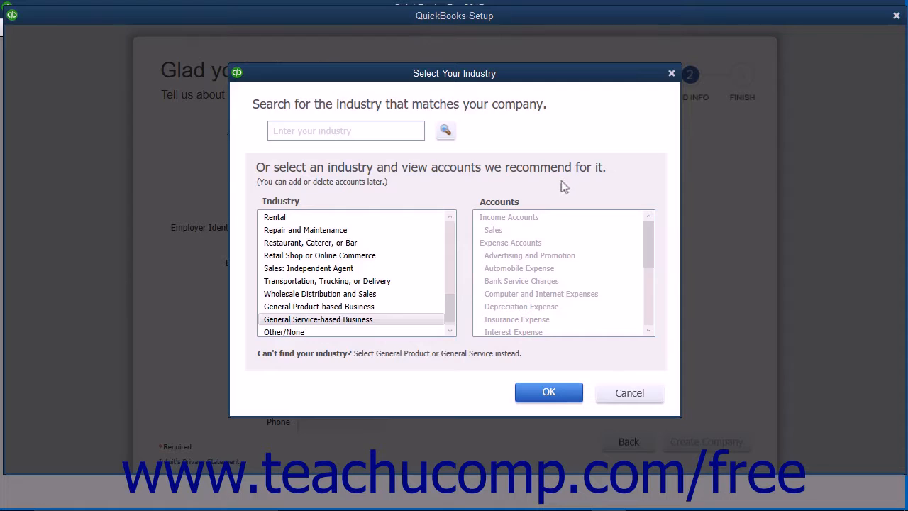
click(450, 232)
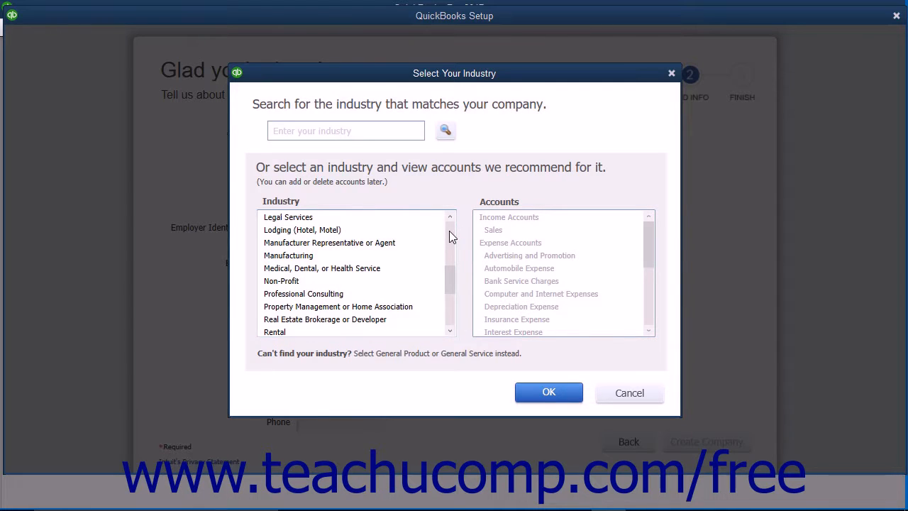
click(329, 220)
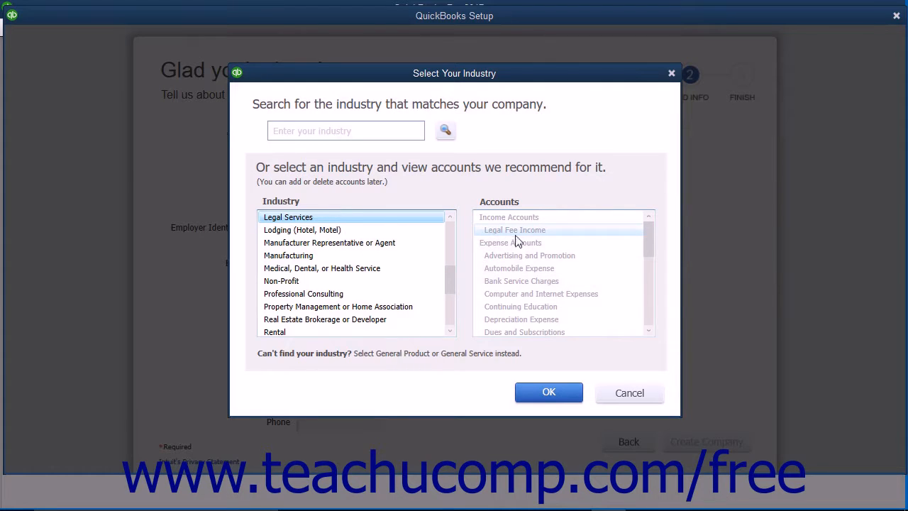
click(524, 394)
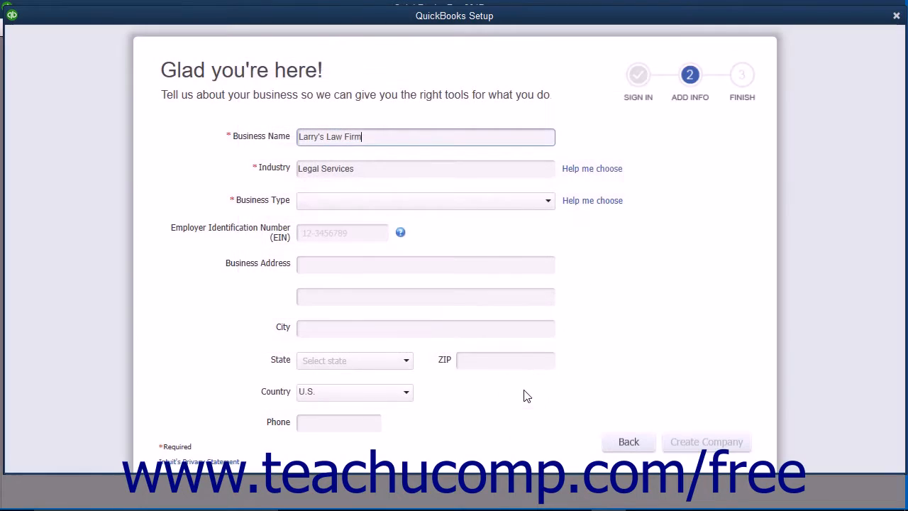
- Set the business type to Single-Member LLC (Form-1040) and enter the Employer Identification Number
click(549, 204)
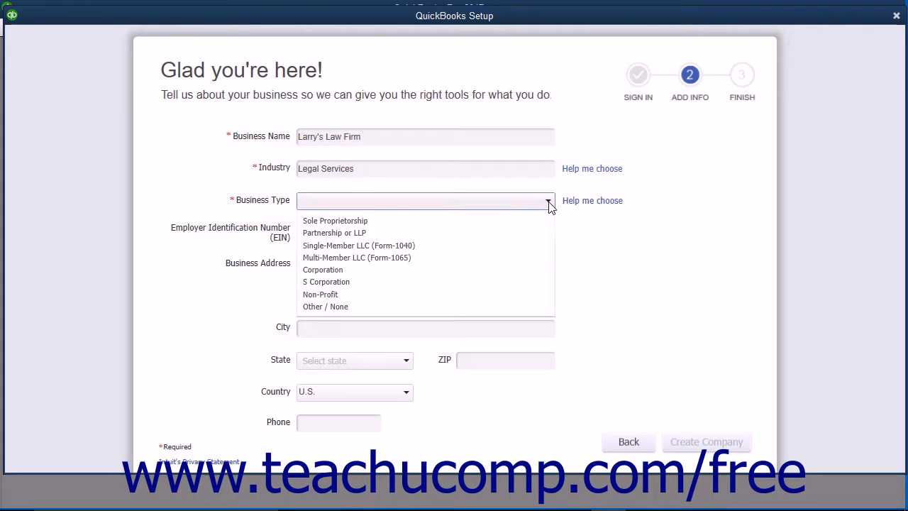
click(474, 246)
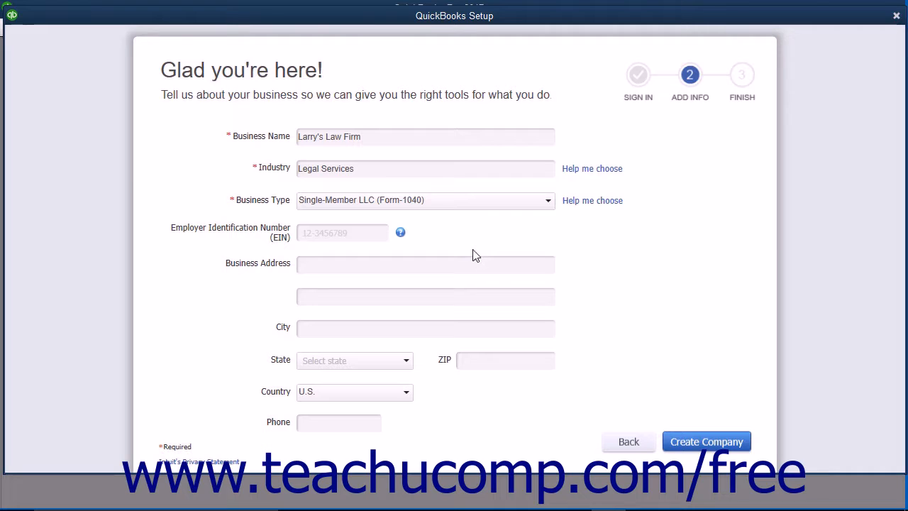
click(346, 234)
text(38-1234567)
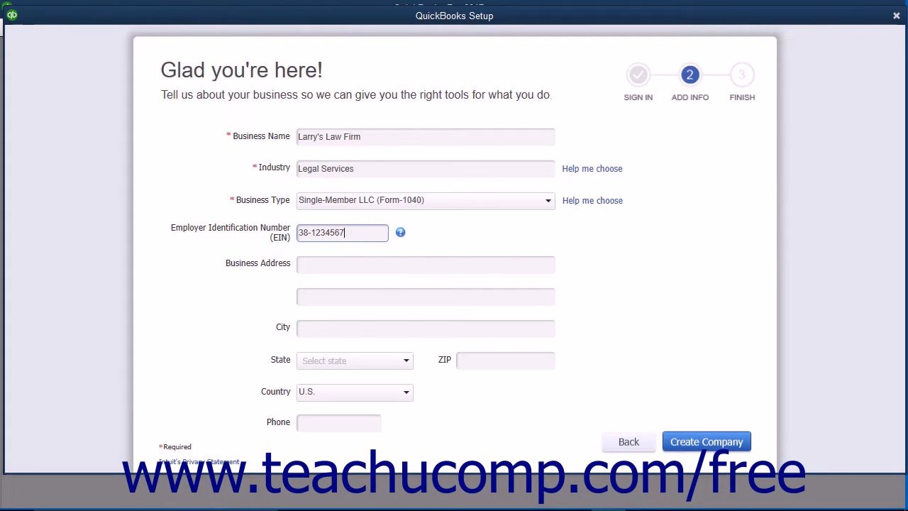
- Fill in the business's street address, suite, city, state, ZIP code and phone number
click(356, 267)
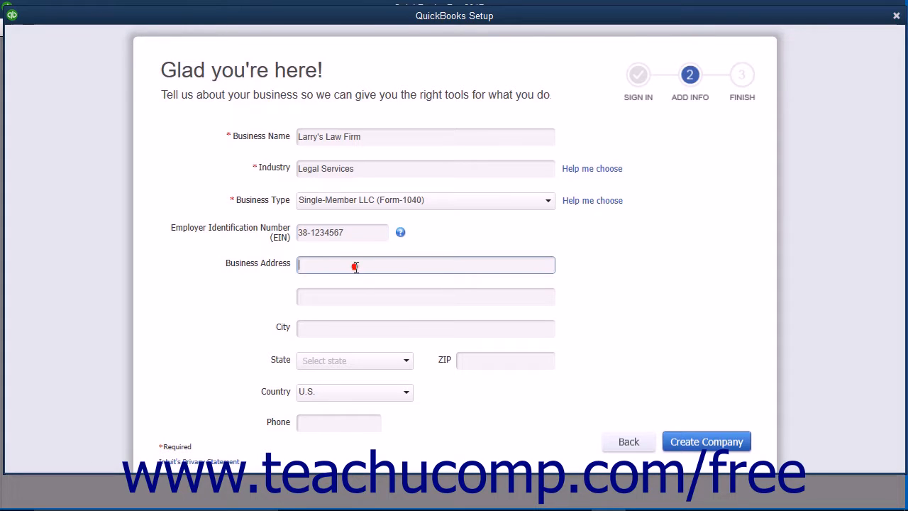
key(Tab)
key(Tab)
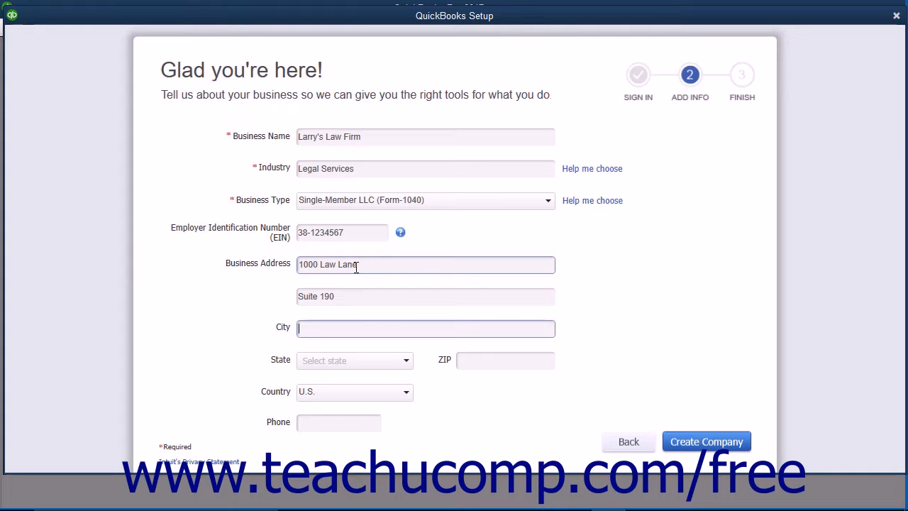
key(Tab)
key(Tab)
key(Tab)
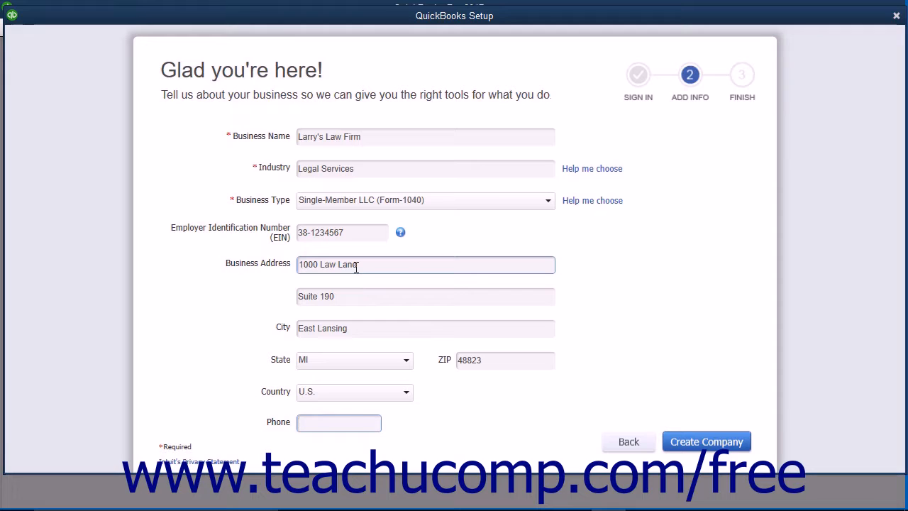
- Create the company file from the entered information and finish the setup to start working in it
click(674, 441)
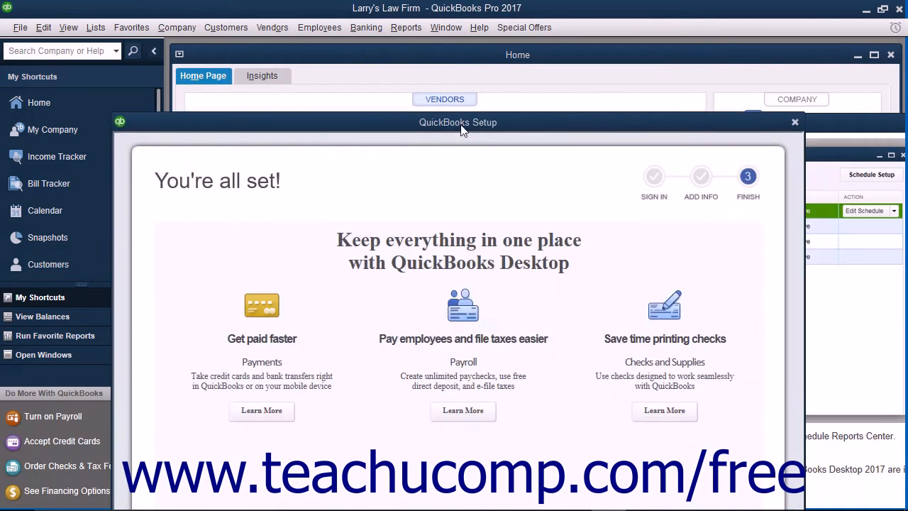
drag(460, 122, 468, 39)
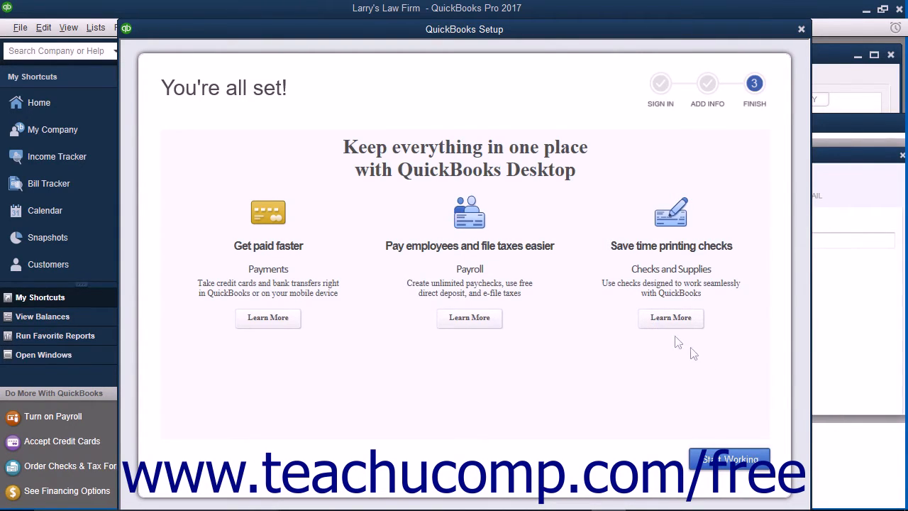
click(727, 460)
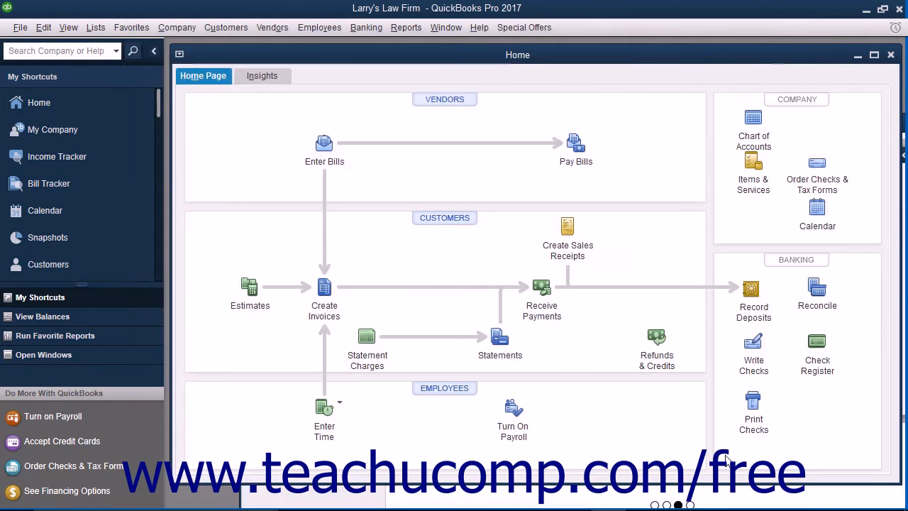